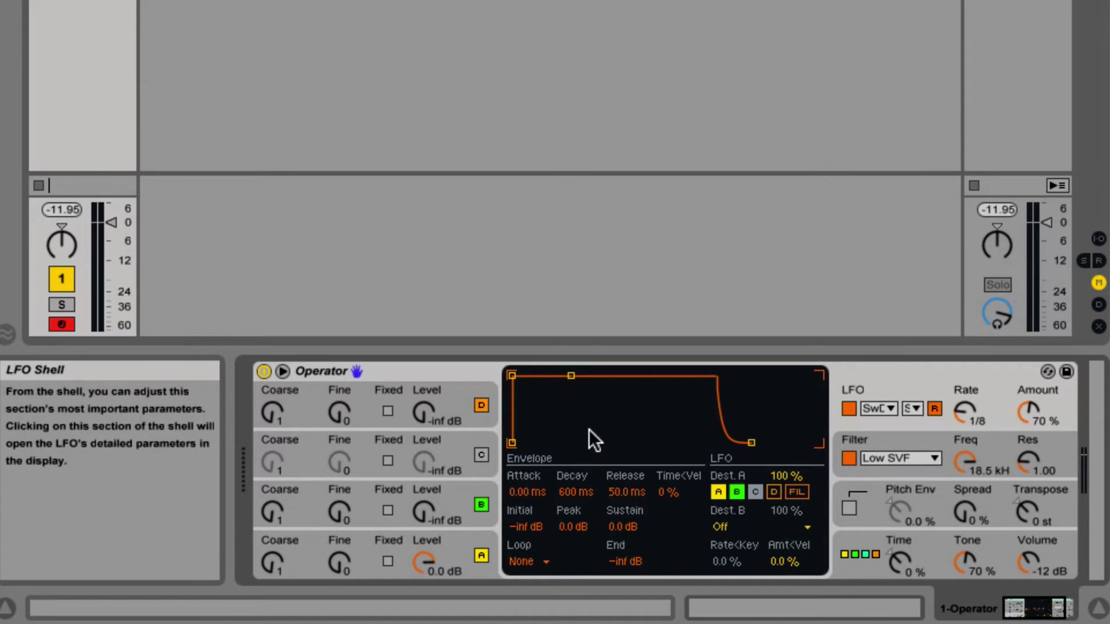
Show the filter's detailed parameters, with its envelope, Shaper Off and Dry/Wet at 100 %
click(893, 439)
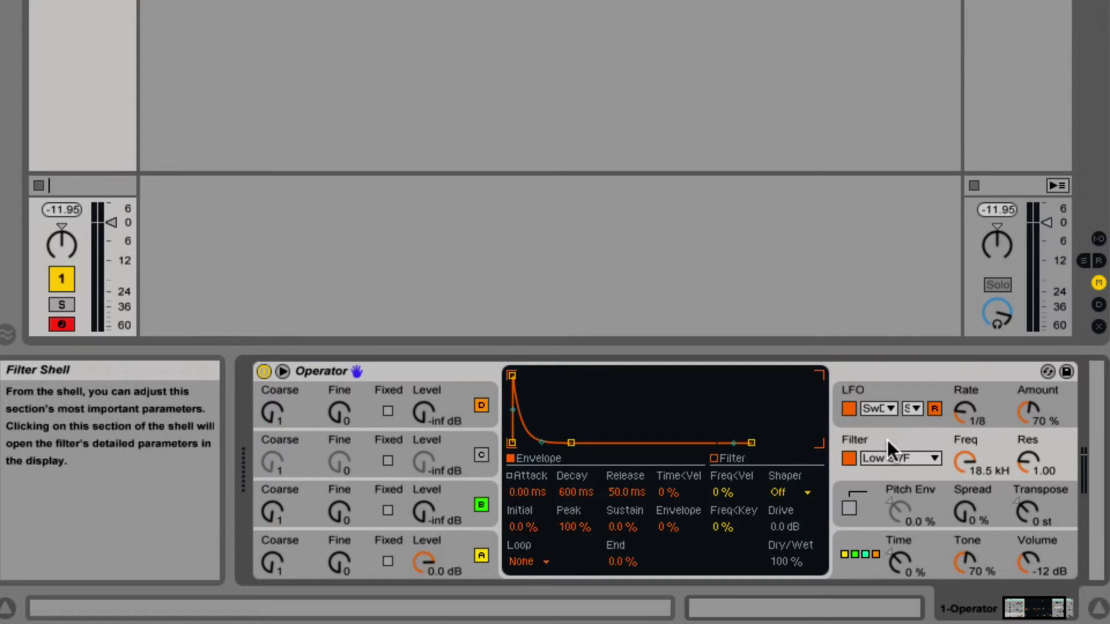
Switch Operator's filter type to Low 24dB
click(887, 439)
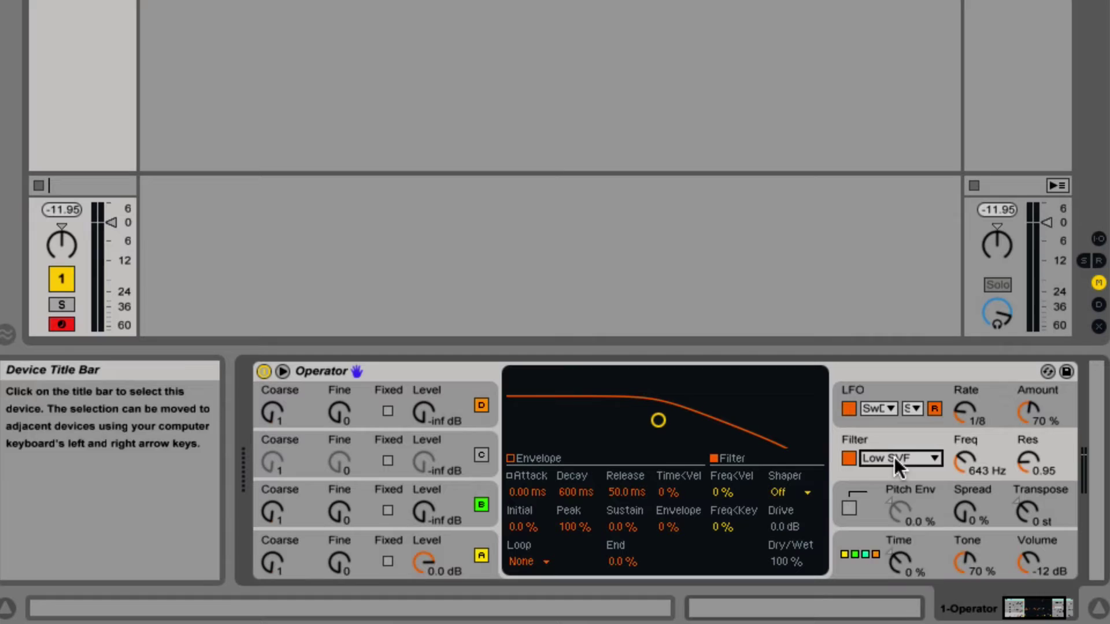
click(894, 457)
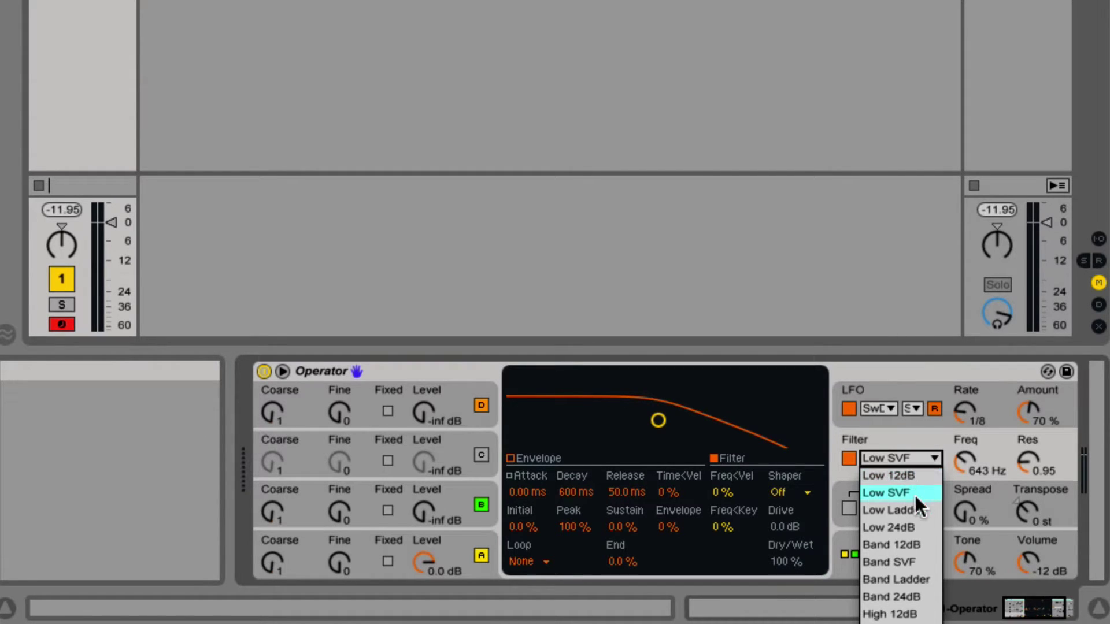
click(918, 527)
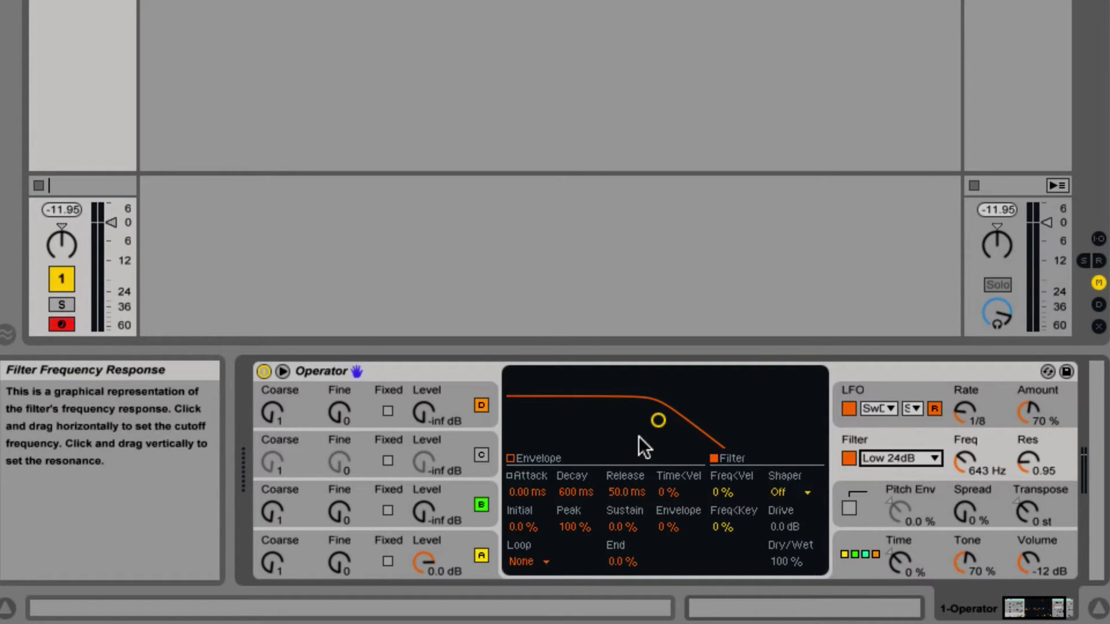
click(510, 458)
click(508, 457)
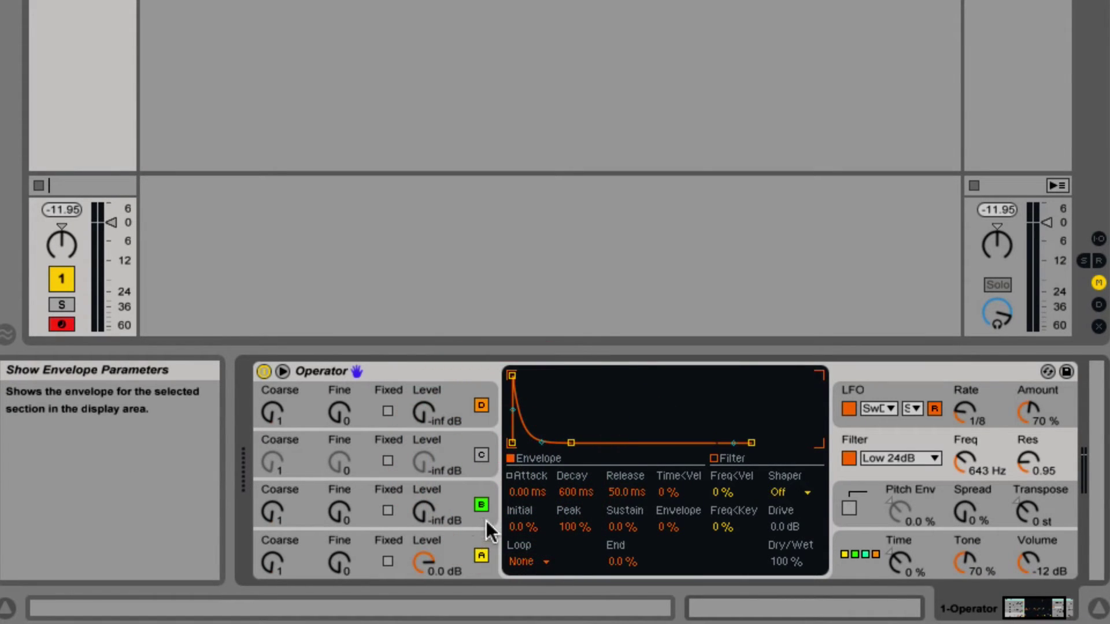
Turn off the LFO, give oscillator A a saw wave, and set cutoff 434 Hz, resonance 0.78
click(457, 538)
click(713, 459)
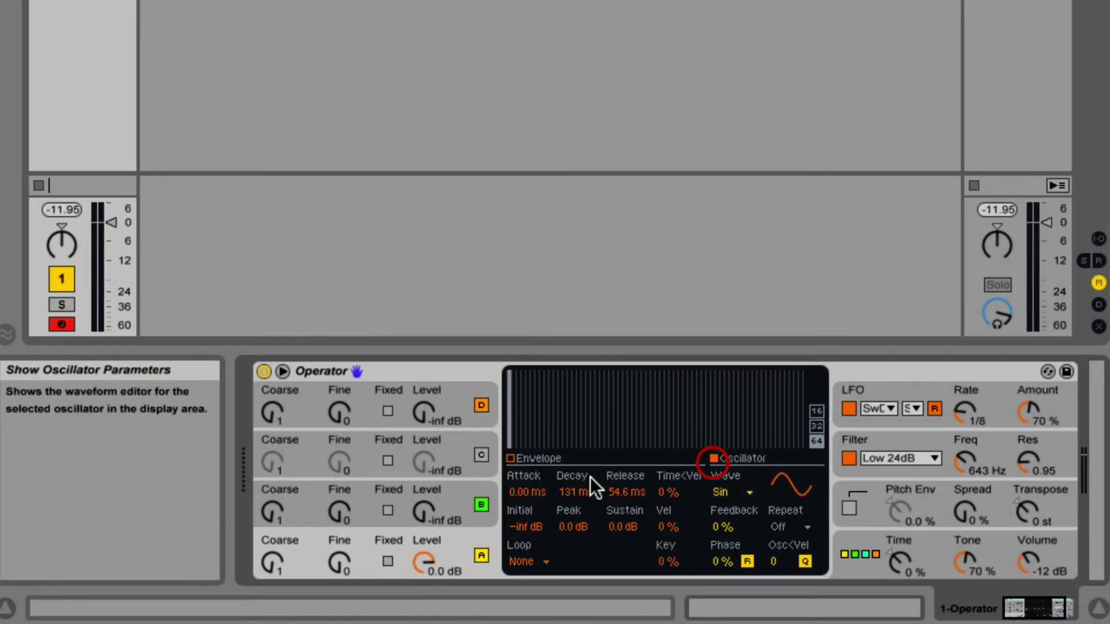
click(520, 458)
click(714, 459)
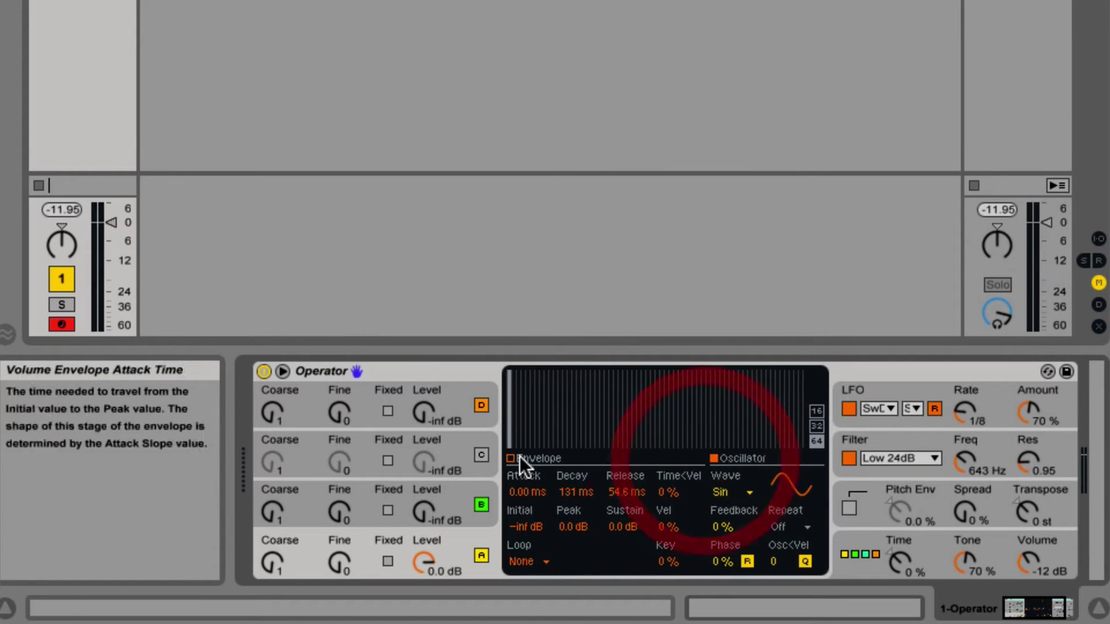
click(510, 459)
click(750, 492)
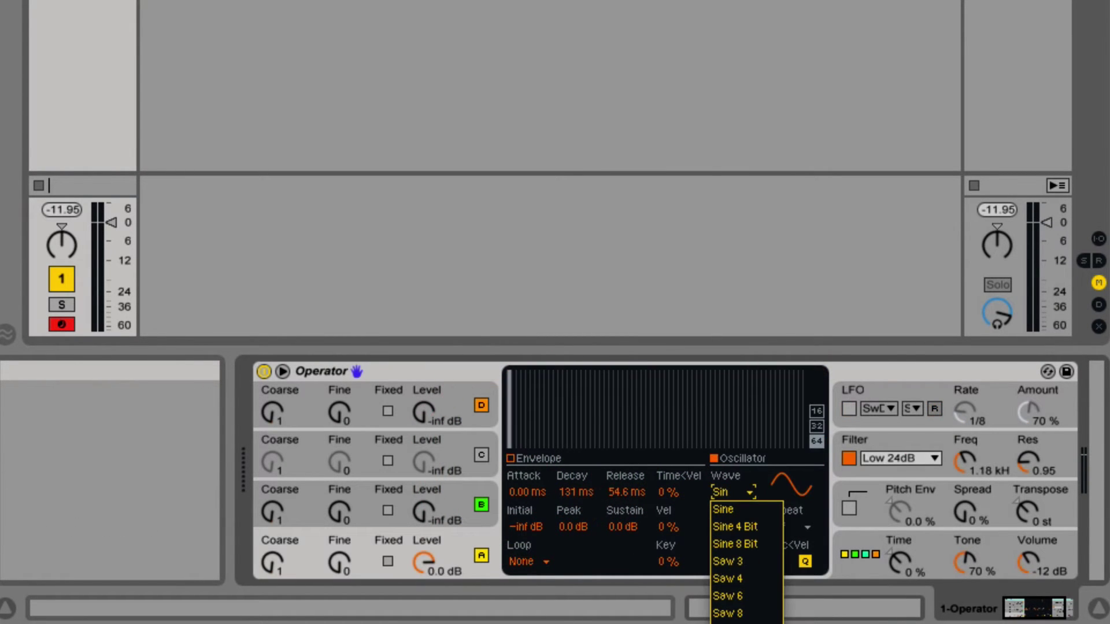
click(727, 613)
click(896, 442)
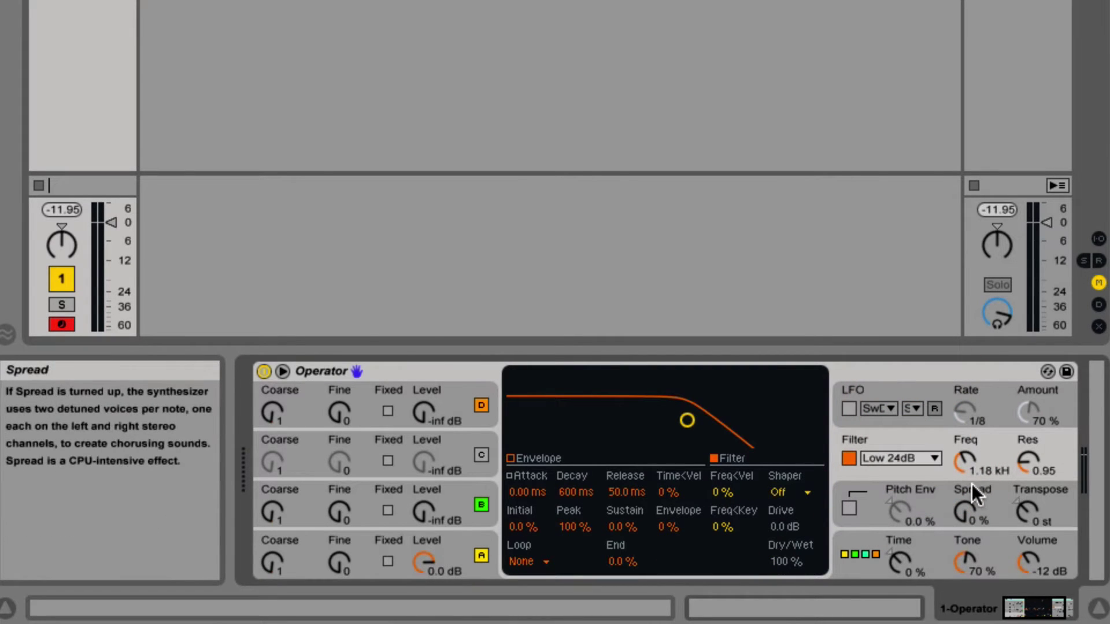
drag(963, 463, 963, 497)
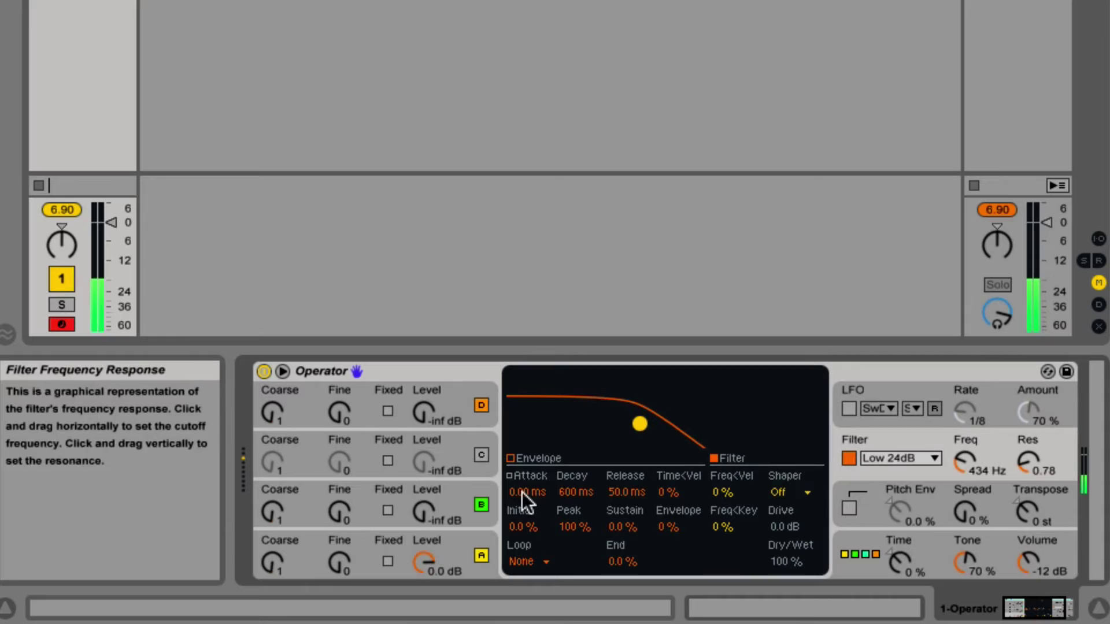
Raise the filter envelope amount to 88% and lower the cutoff with resonance 1.22
click(533, 456)
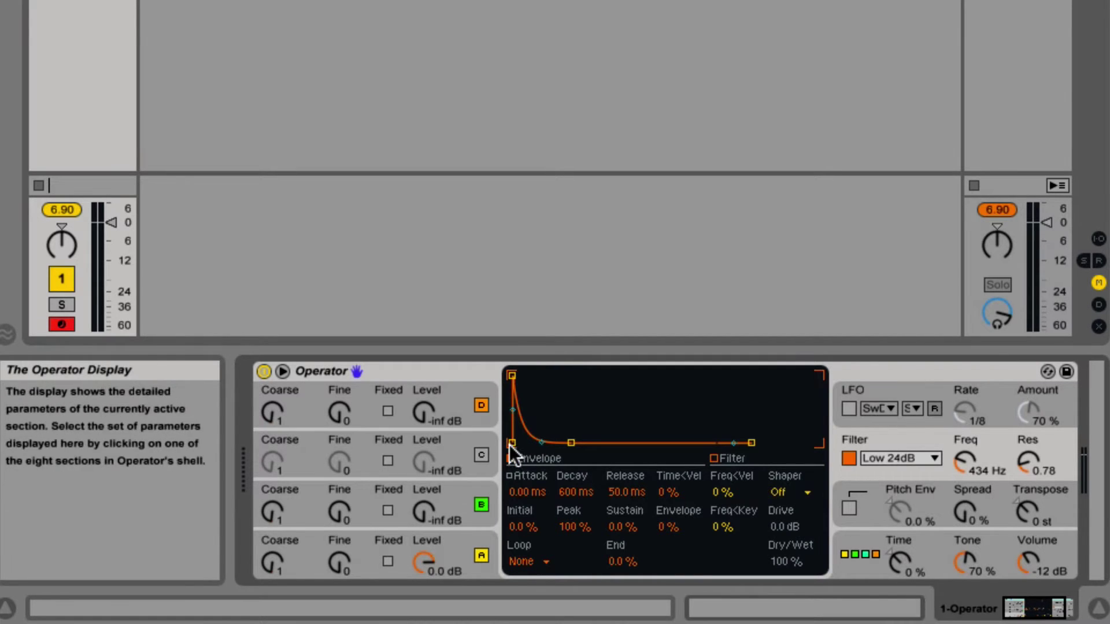
click(663, 529)
drag(668, 527, 668, 484)
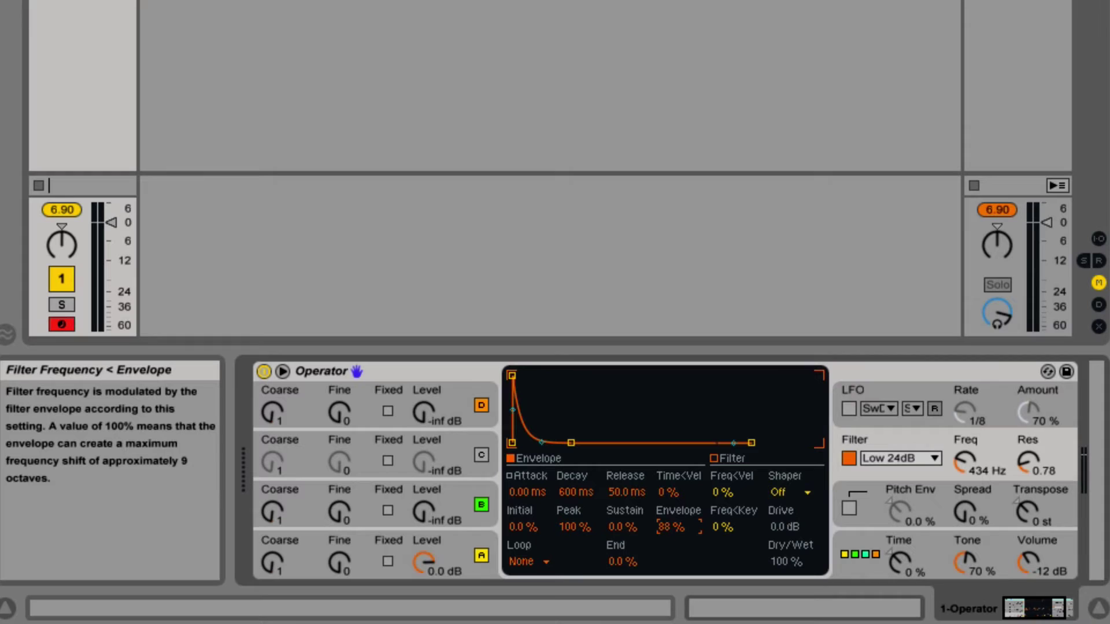
click(882, 445)
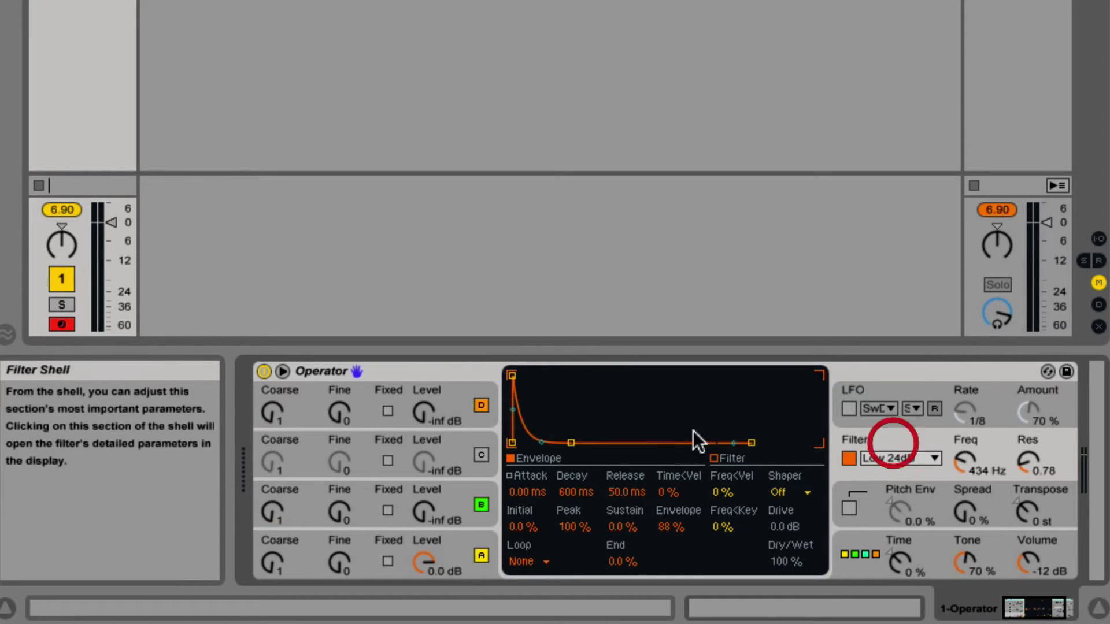
click(743, 460)
drag(635, 423, 608, 416)
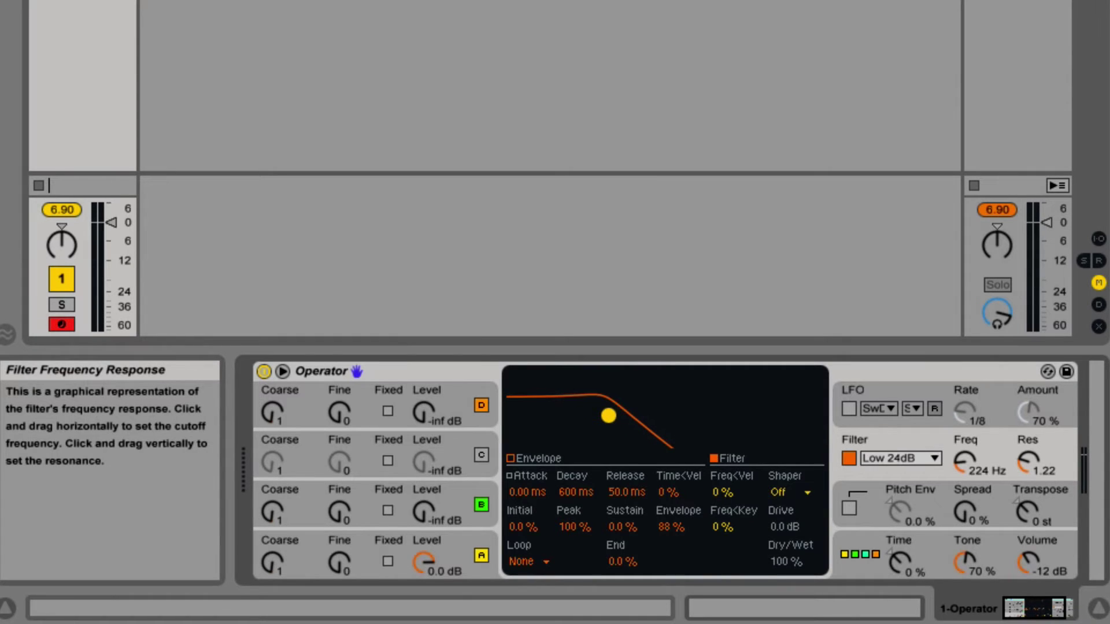
Shape the filter envelope with 44.7 ms attack, 0% sustain and 755 ms decay
click(522, 456)
click(511, 376)
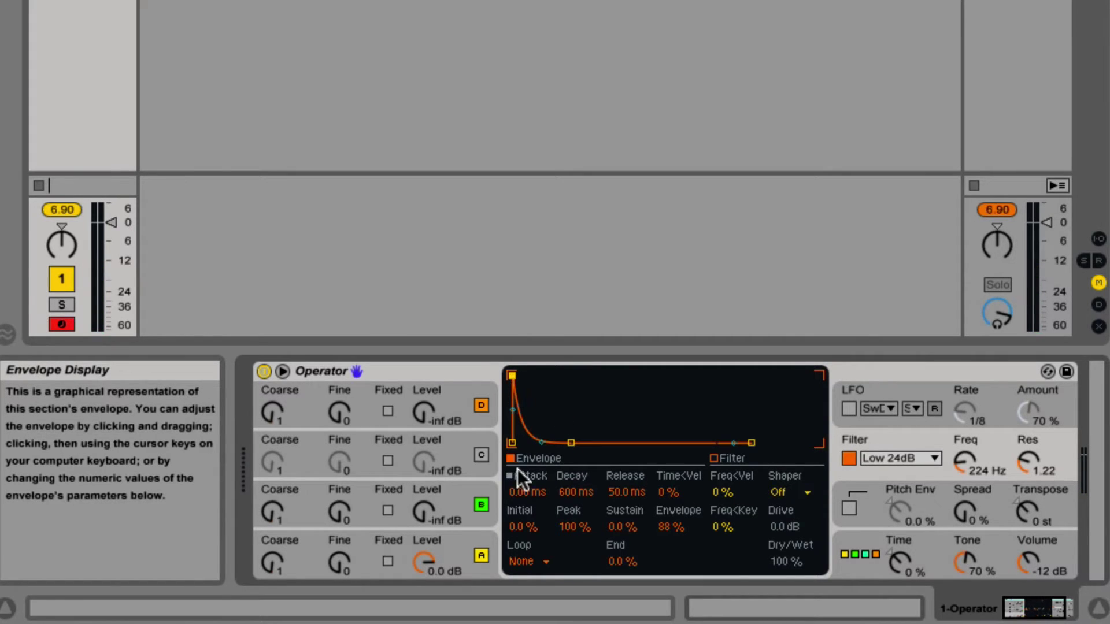
drag(523, 488, 522, 433)
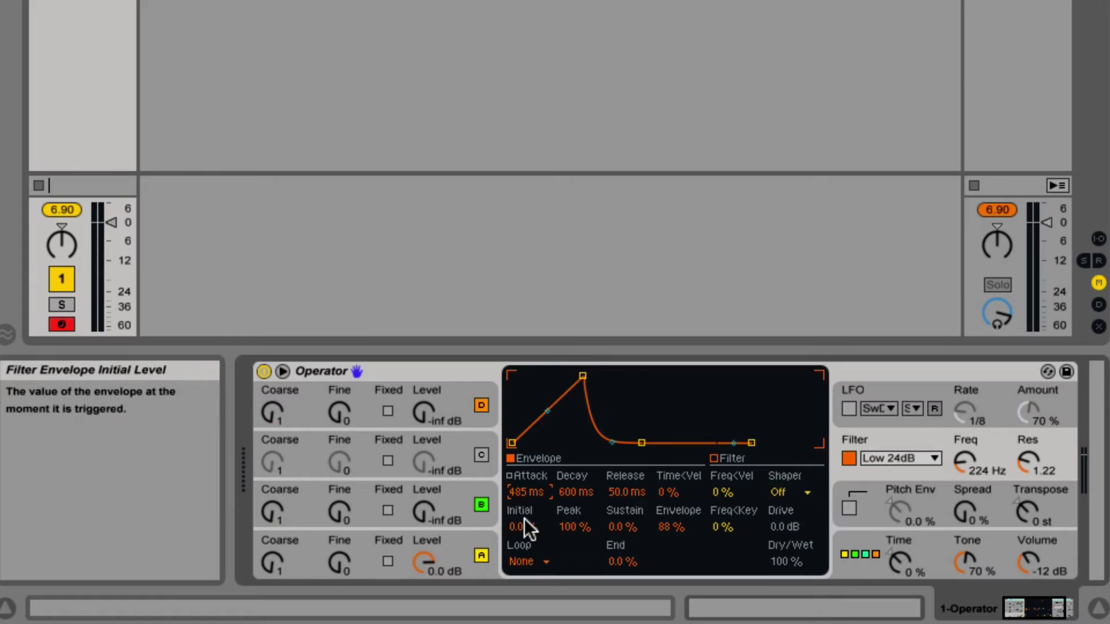
drag(528, 492, 528, 438)
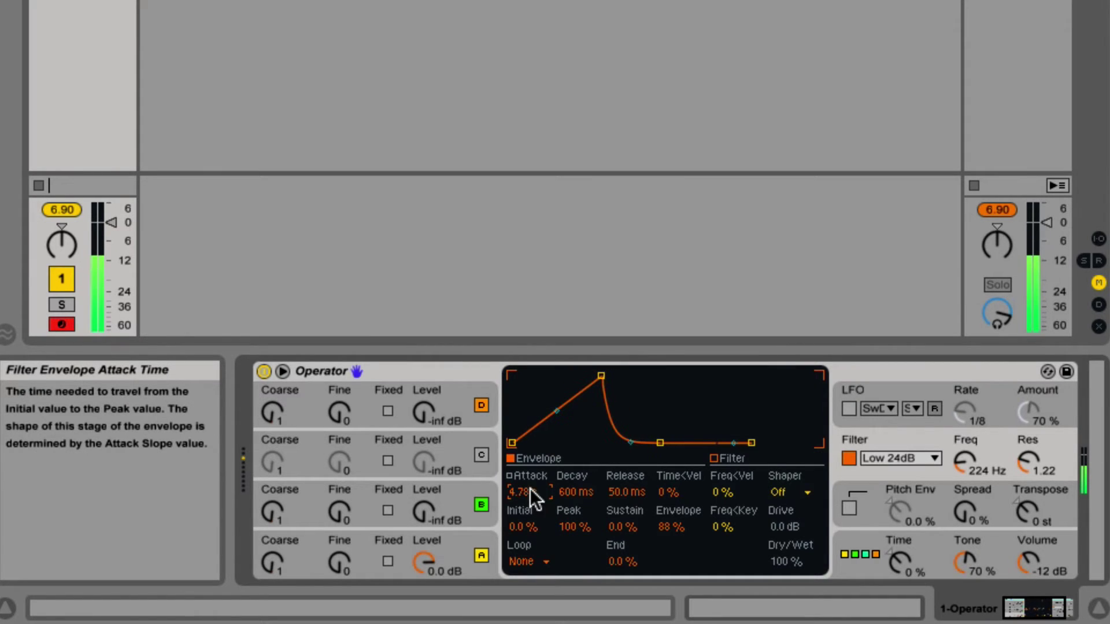
drag(522, 491, 521, 549)
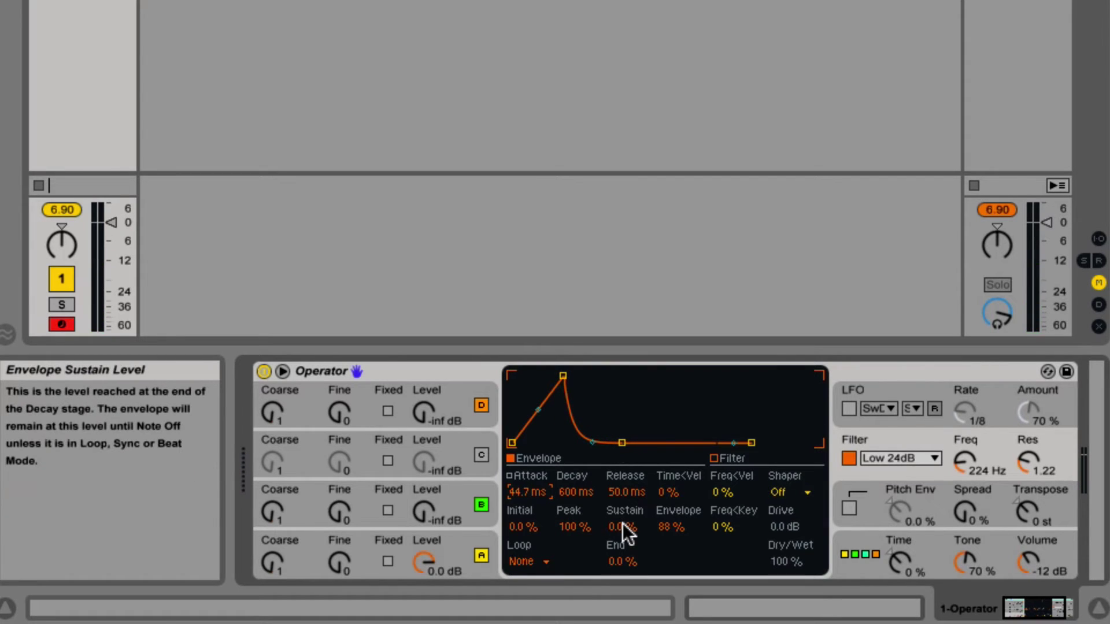
drag(622, 527, 623, 505)
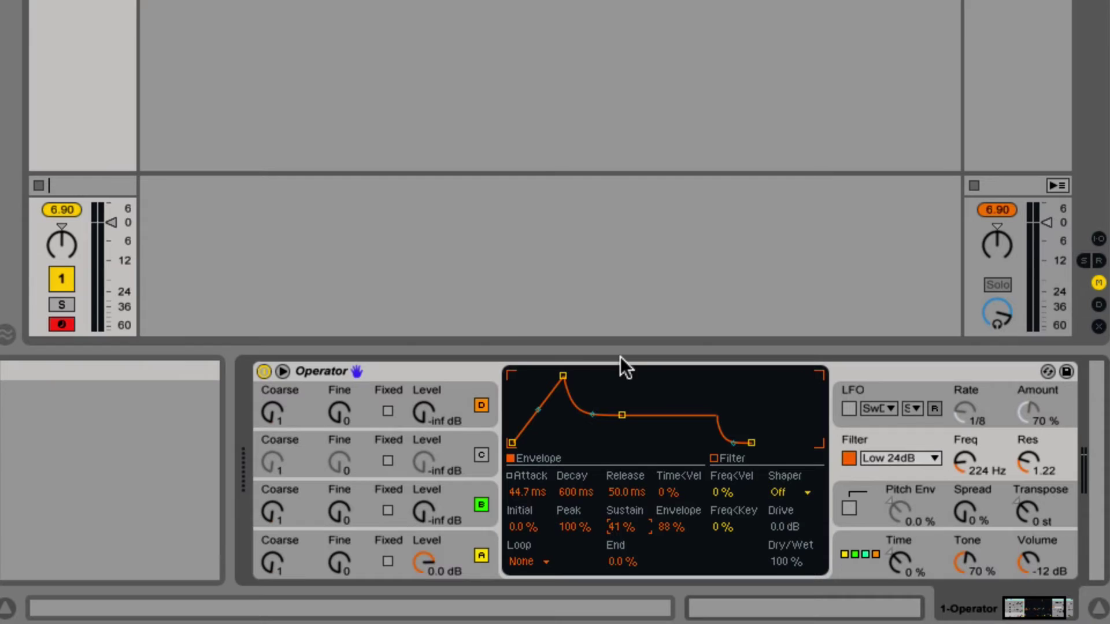
mouse_move(621, 415)
mouse_down()
mouse_move(621, 443)
mouse_move(620, 376)
mouse_move(622, 443)
mouse_move(624, 418)
mouse_up()
Leave Operator at 6 voices and turn its global volume down to -13 dB
click(1063, 504)
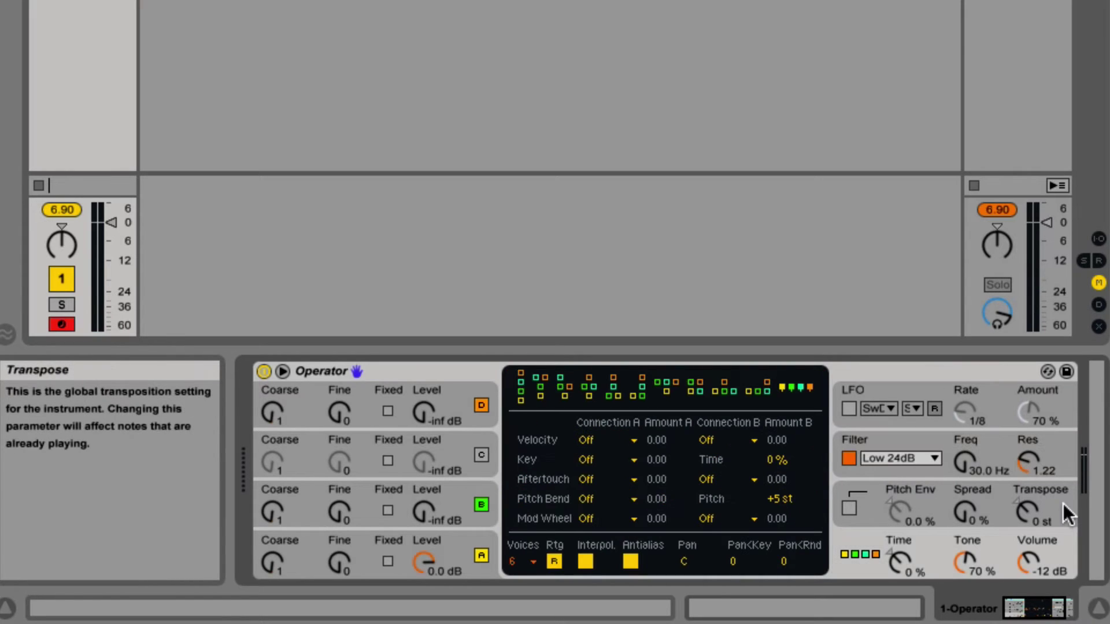
click(1066, 546)
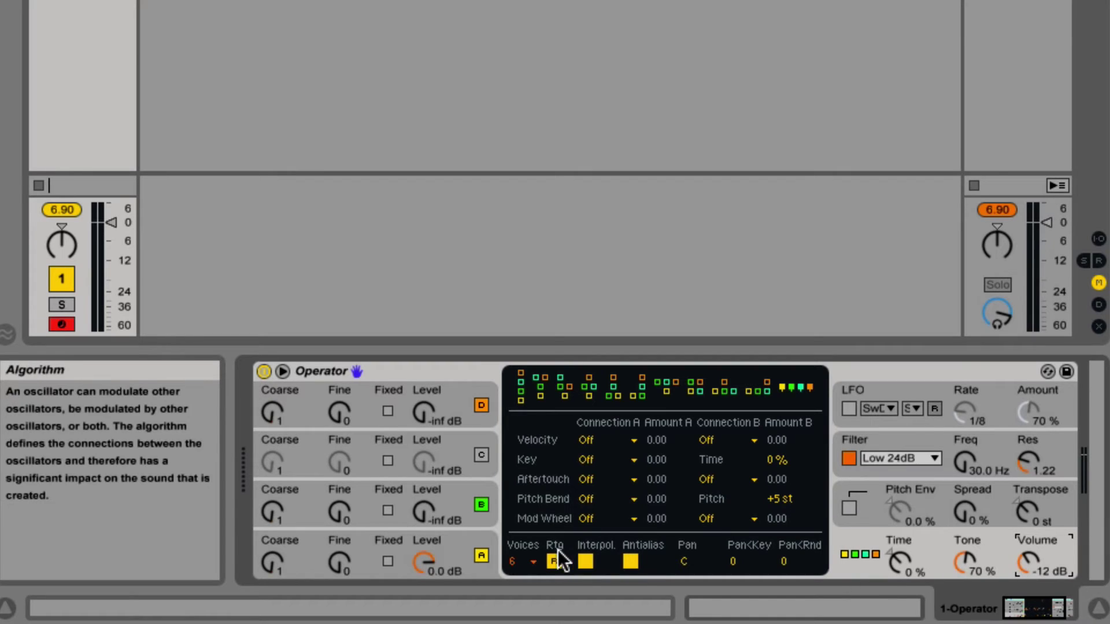
click(518, 562)
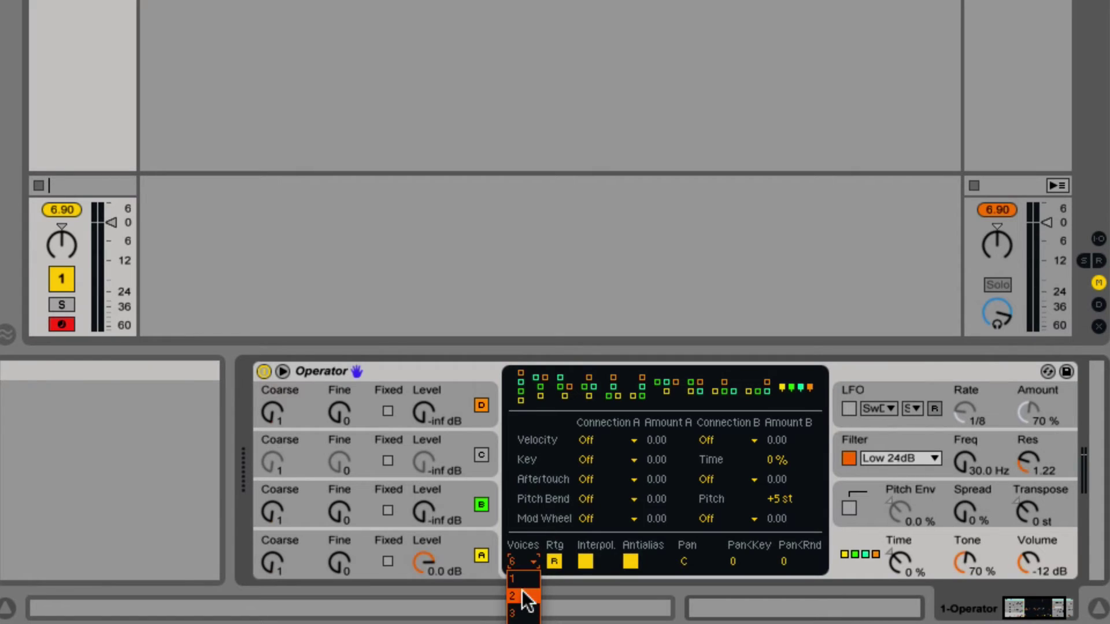
click(1054, 545)
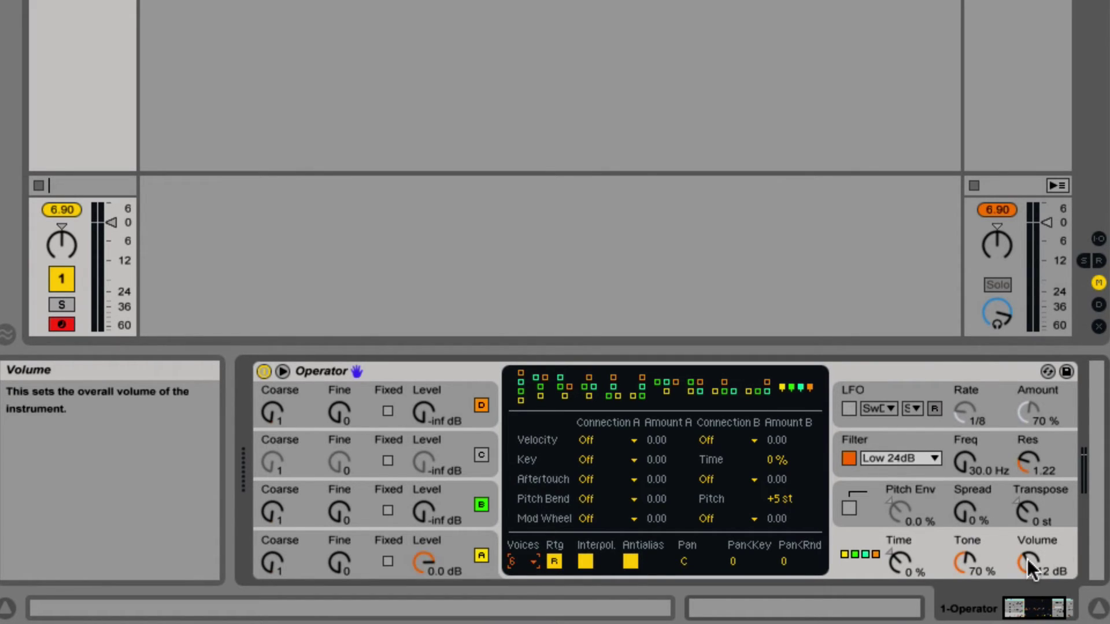
mouse_move(1028, 564)
mouse_down()
mouse_move(1027, 595)
mouse_move(1028, 563)
mouse_up()
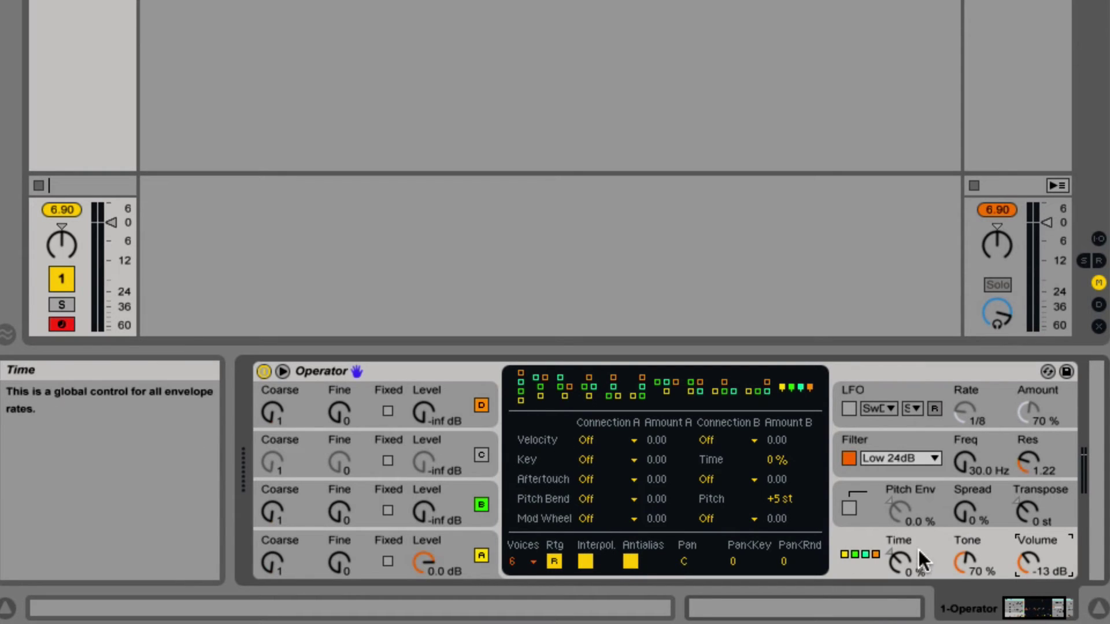
Show the pitch envelope settings and switch the pitch envelope on
click(488, 577)
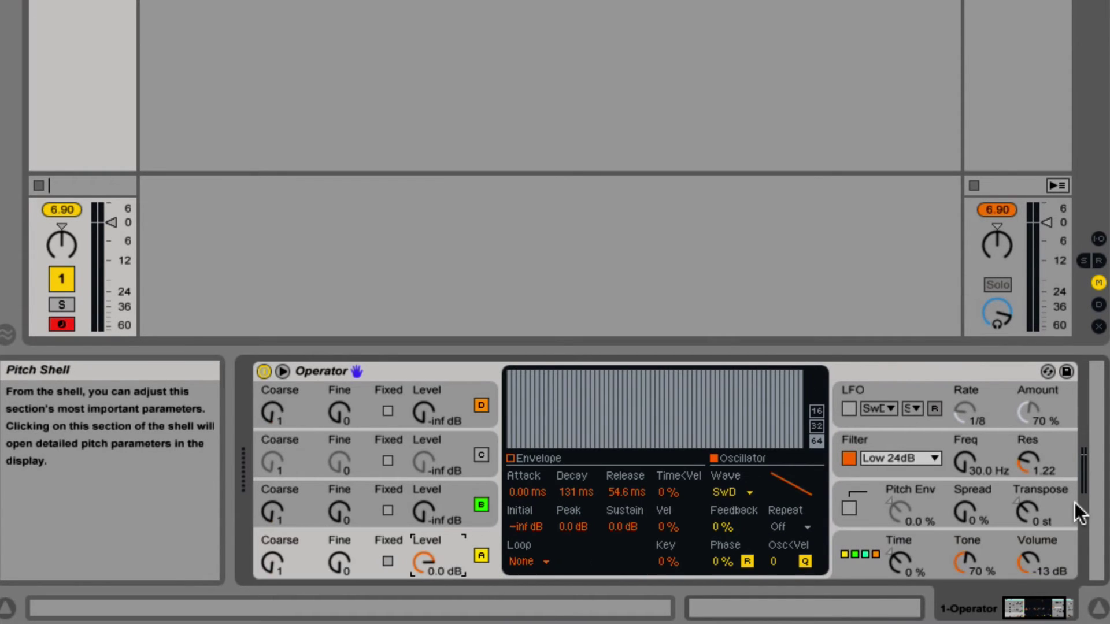
click(1075, 502)
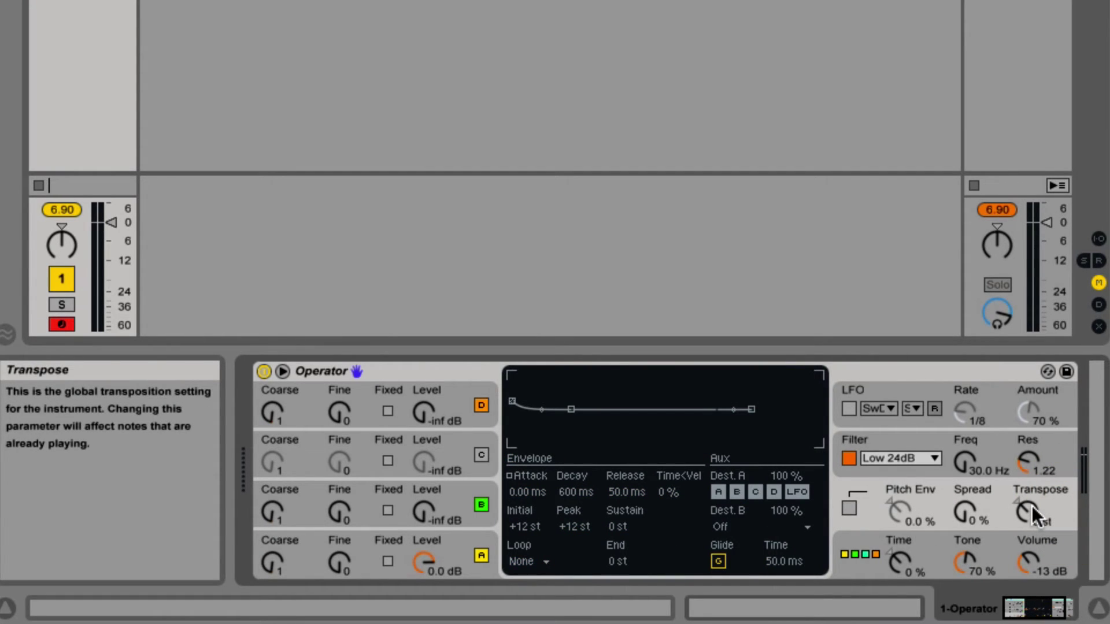
click(854, 509)
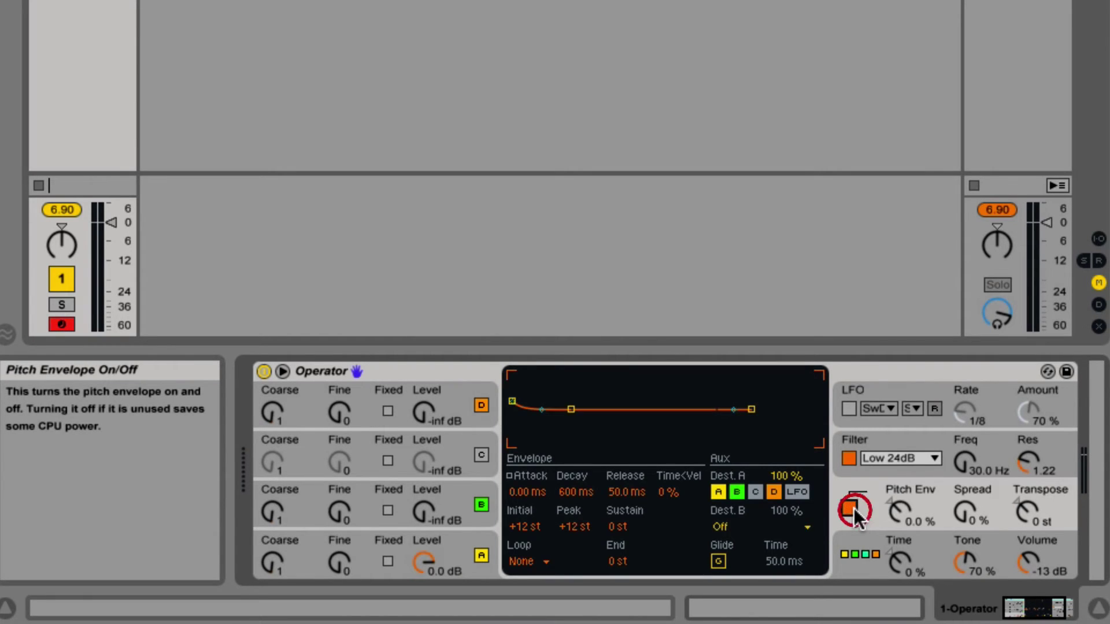
click(853, 509)
key(ctrl+z)
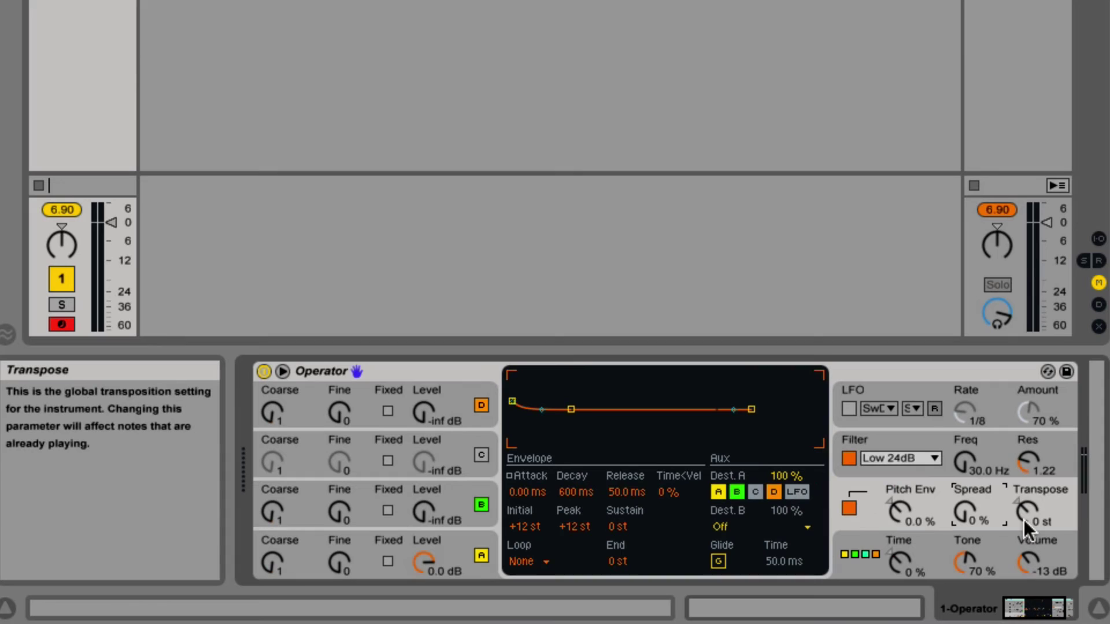
Try global transpose values of +12 and -24 st, then reset it to 0 st
click(1025, 519)
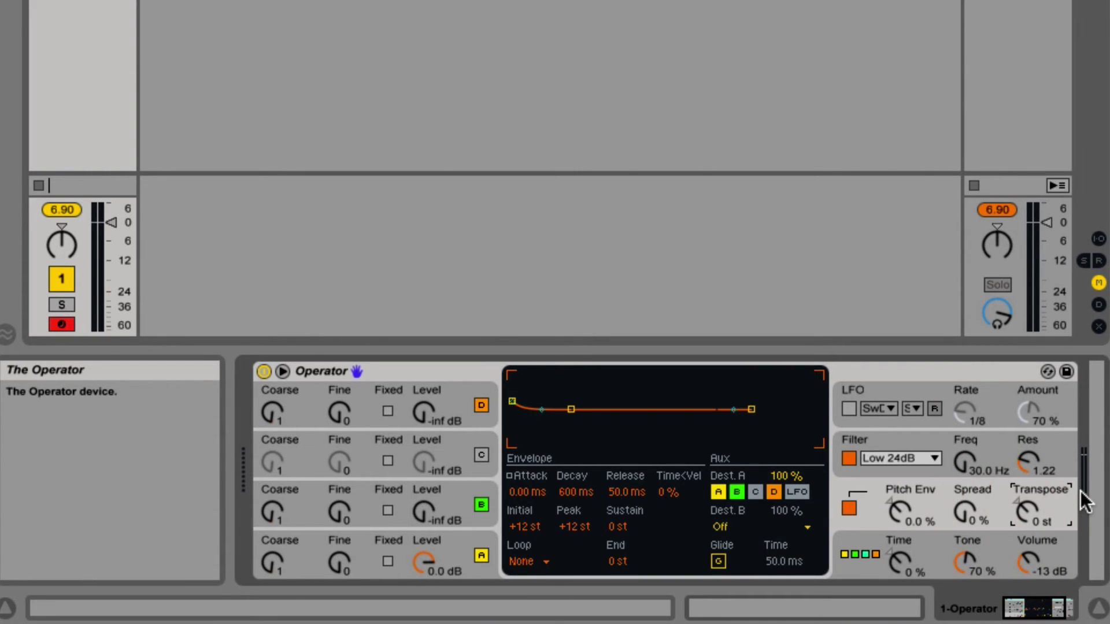
key(Up)
key(Up)
key(Up)
key(Up)
key(Up)
key(Up)
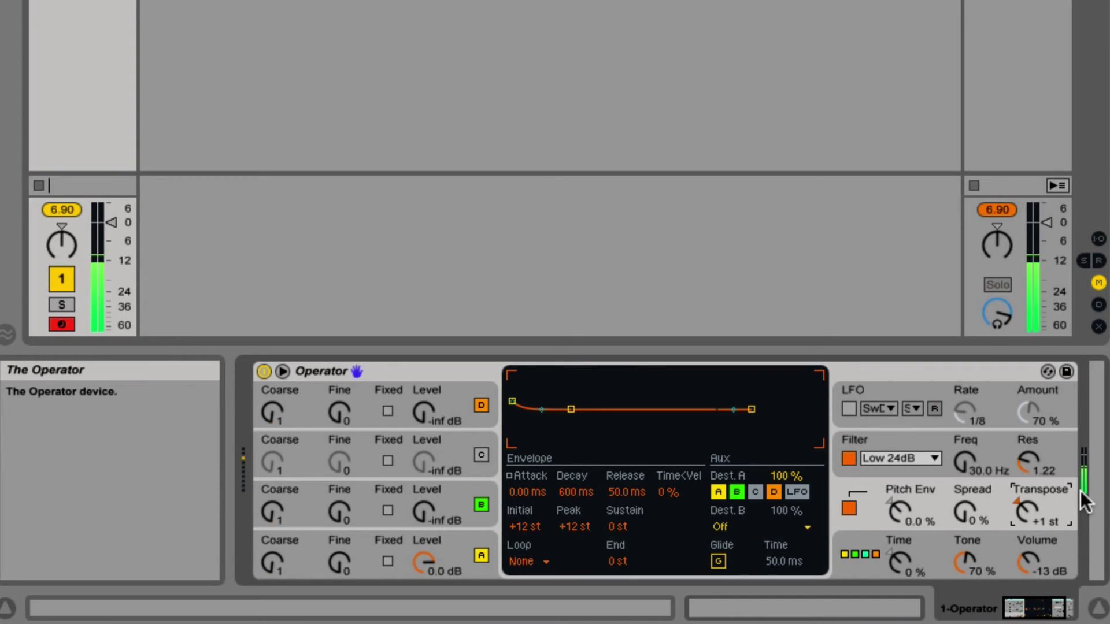
key(Up)
key(Up)
key(Up)
key(Up)
key(Up)
key(Up)
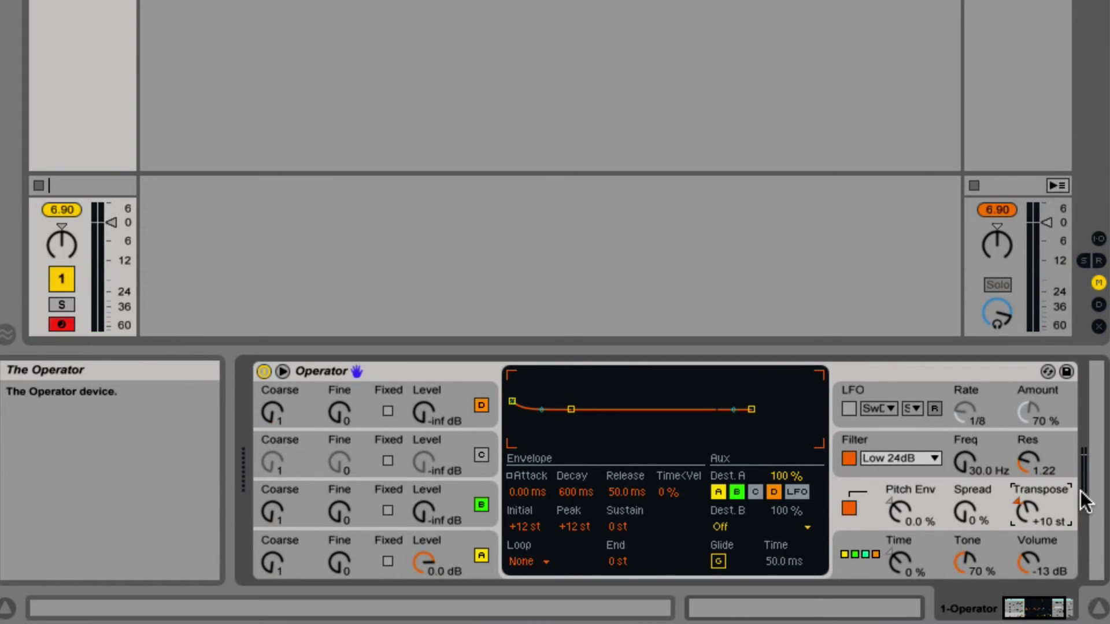
key(Down)
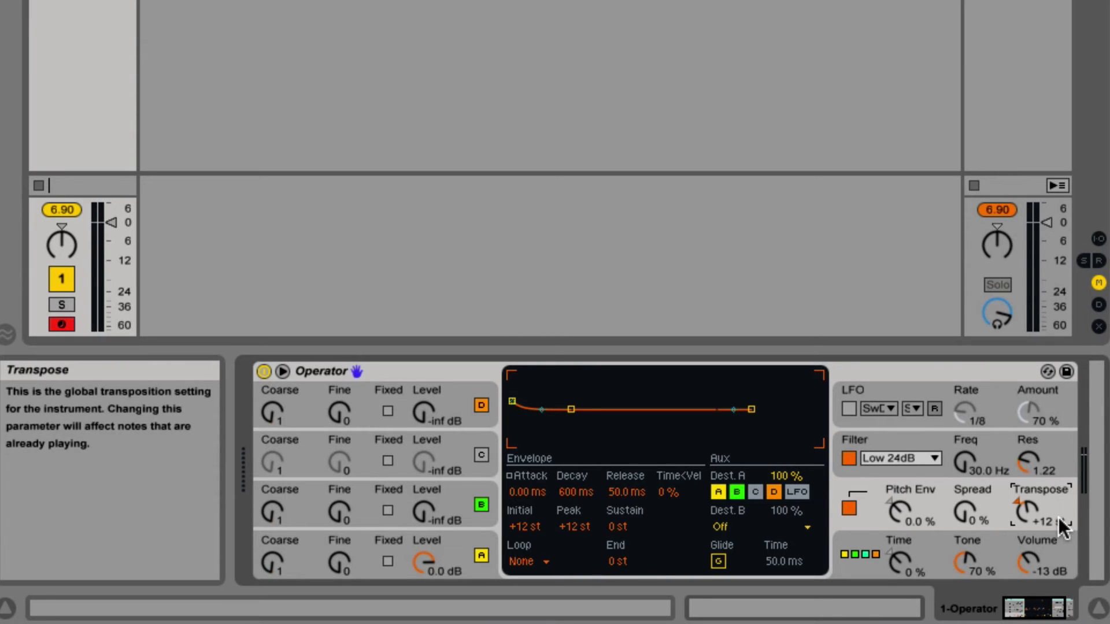
key(Delete)
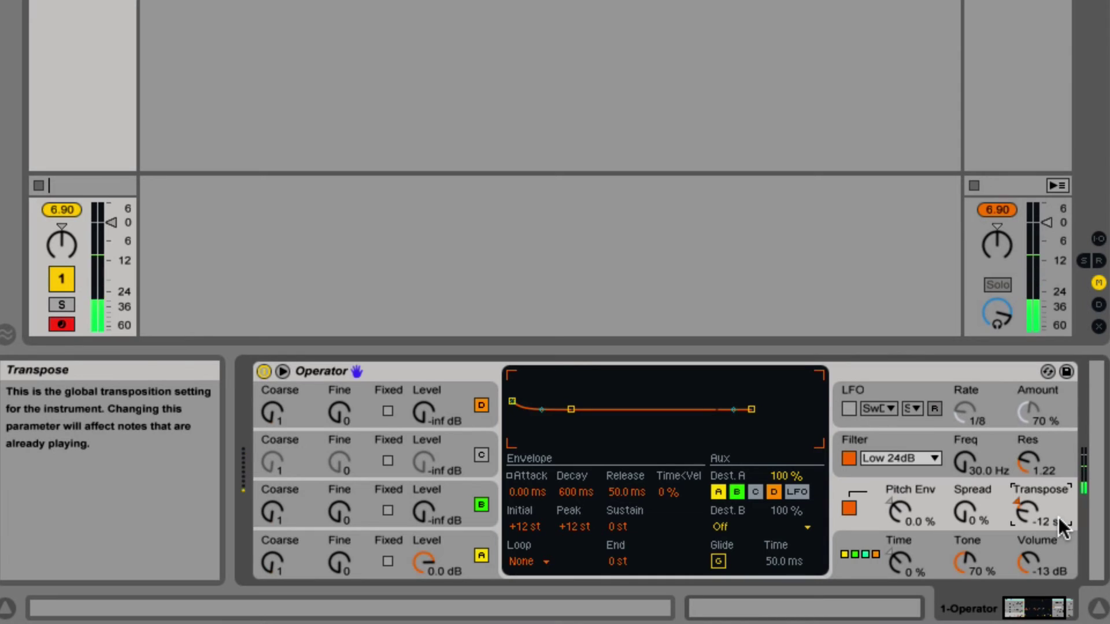
text(-24)
key(Return)
key(Delete)
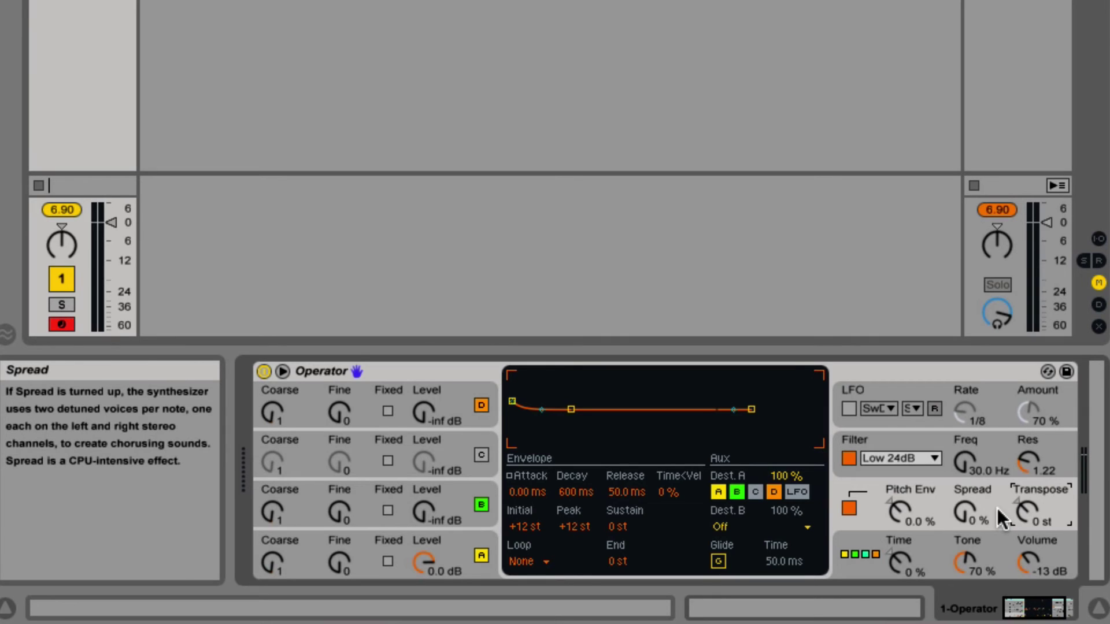
Set stereo spread to 62 %, reset pitch envelope amount to 0 %, and show the filter envelope
drag(976, 513, 977, 472)
drag(921, 528, 921, 492)
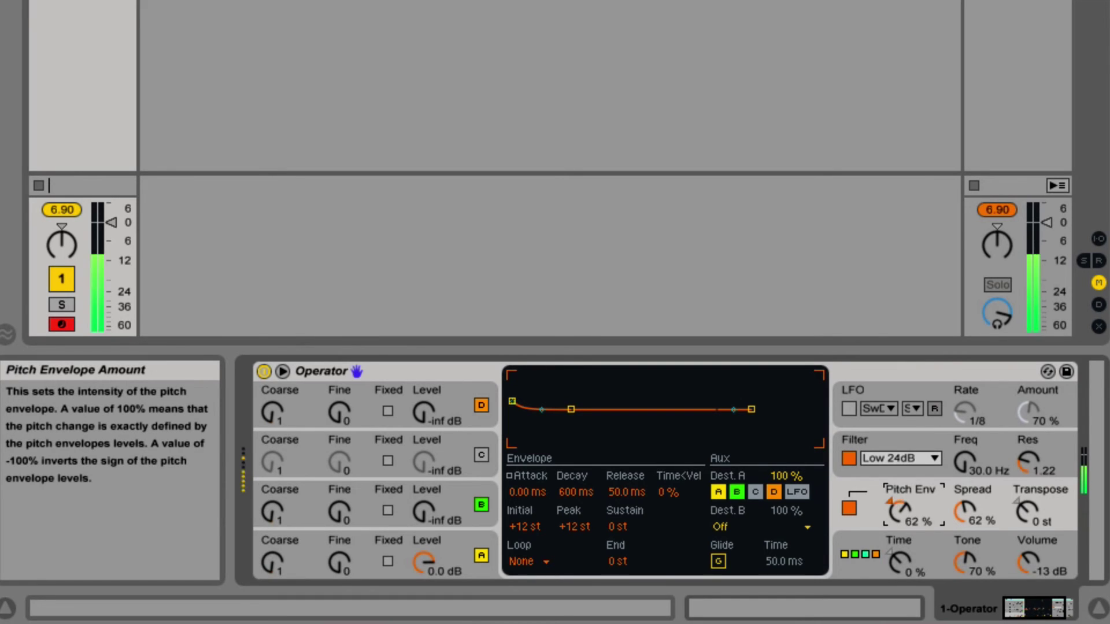
double_click(893, 505)
click(986, 502)
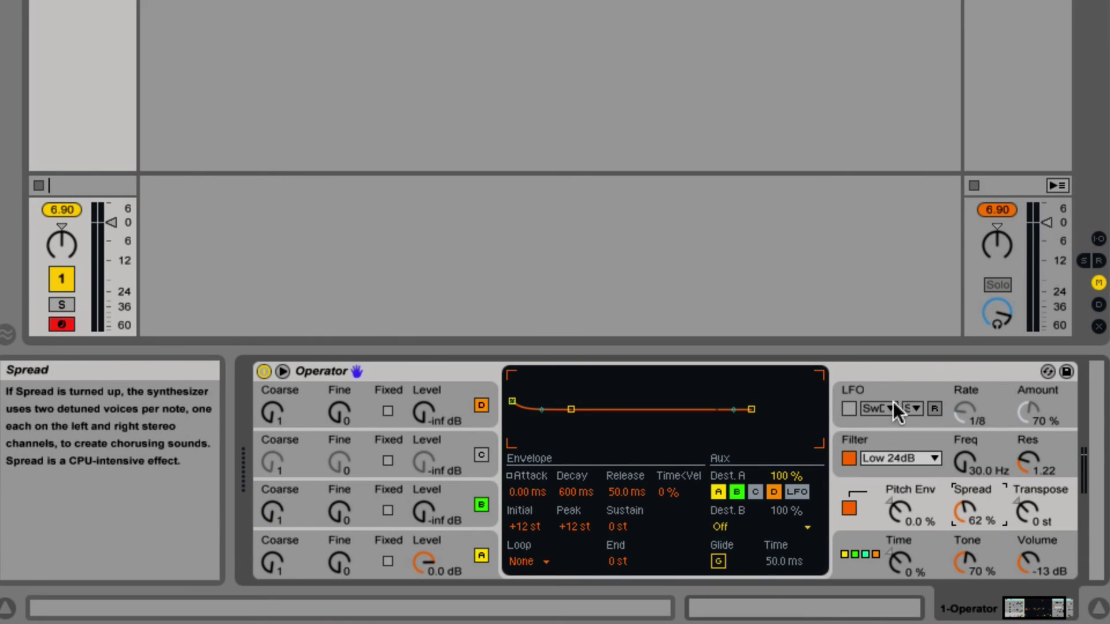
click(849, 461)
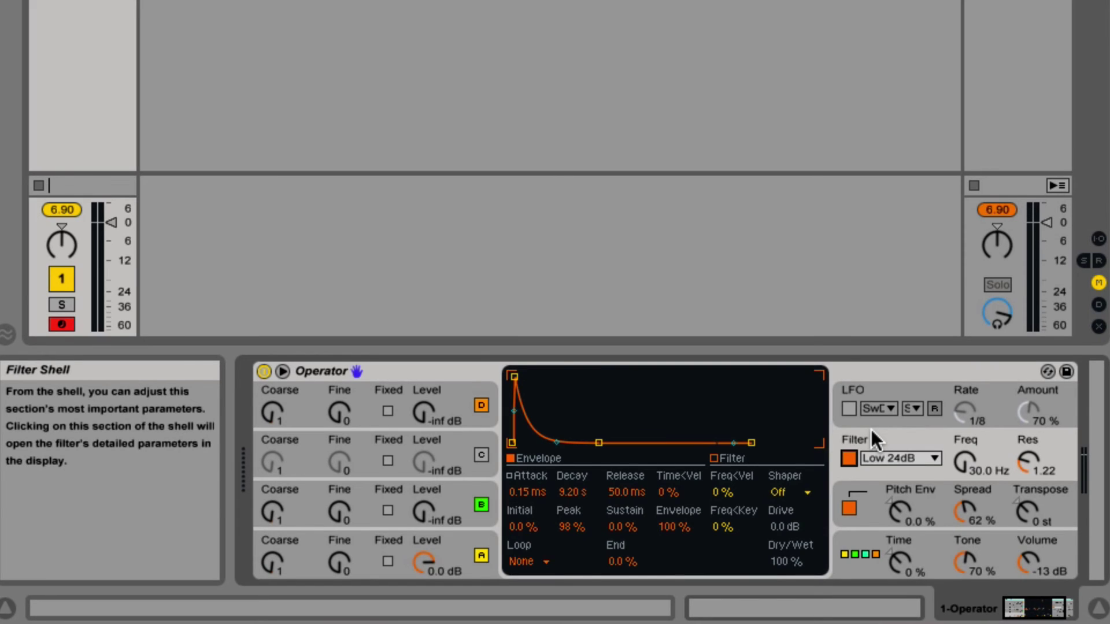
In the pitch settings, switch the G (Glide) button on and set glide time to 23.4 ms
click(862, 511)
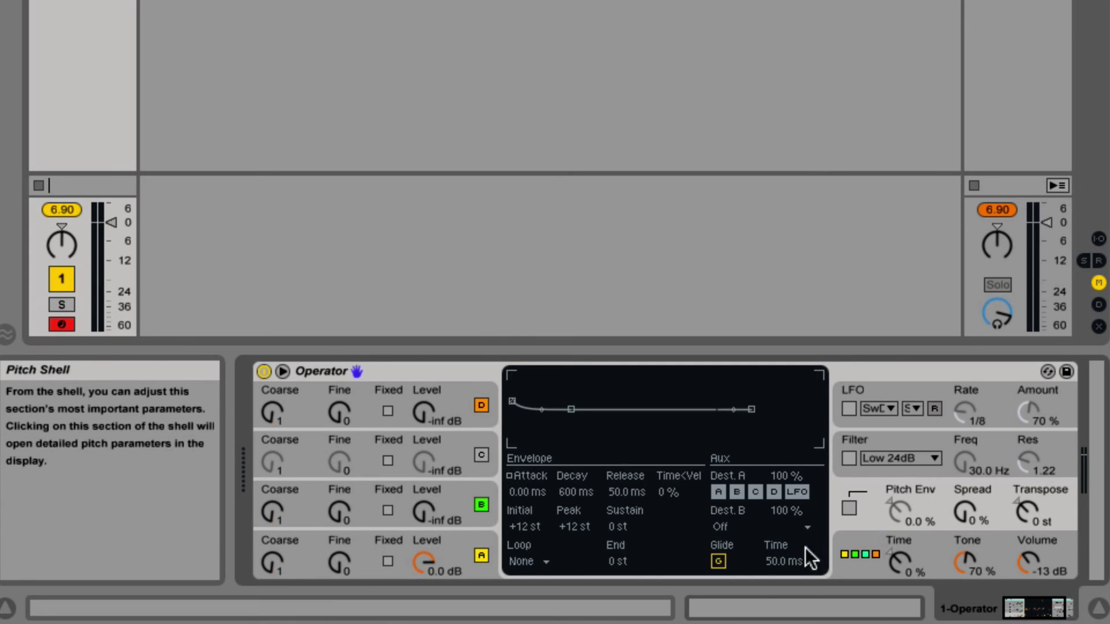
click(874, 516)
click(873, 516)
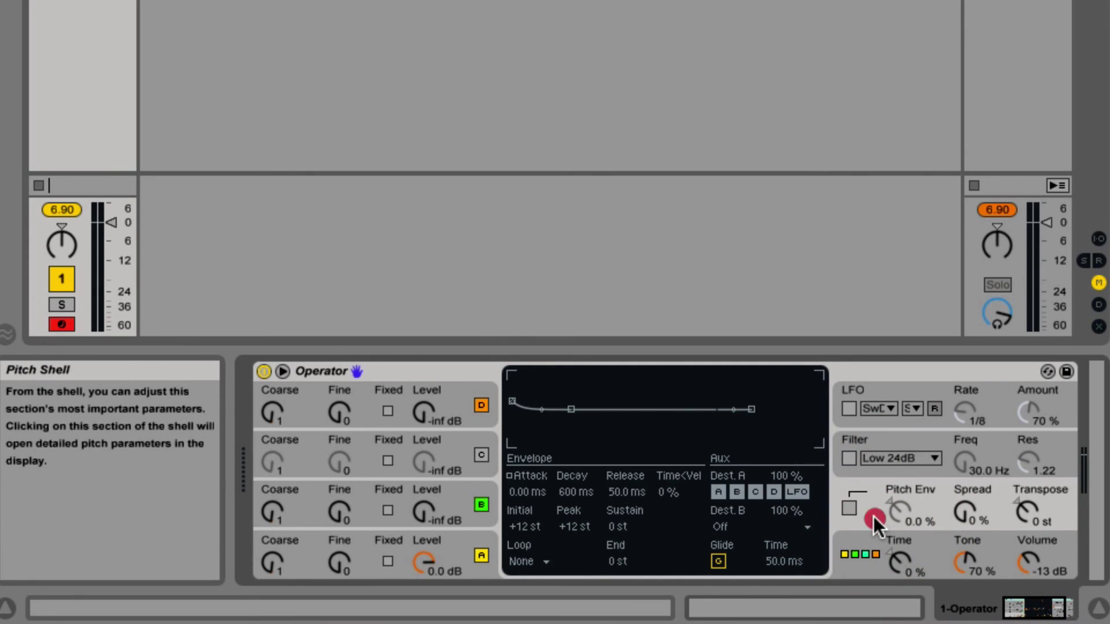
click(718, 561)
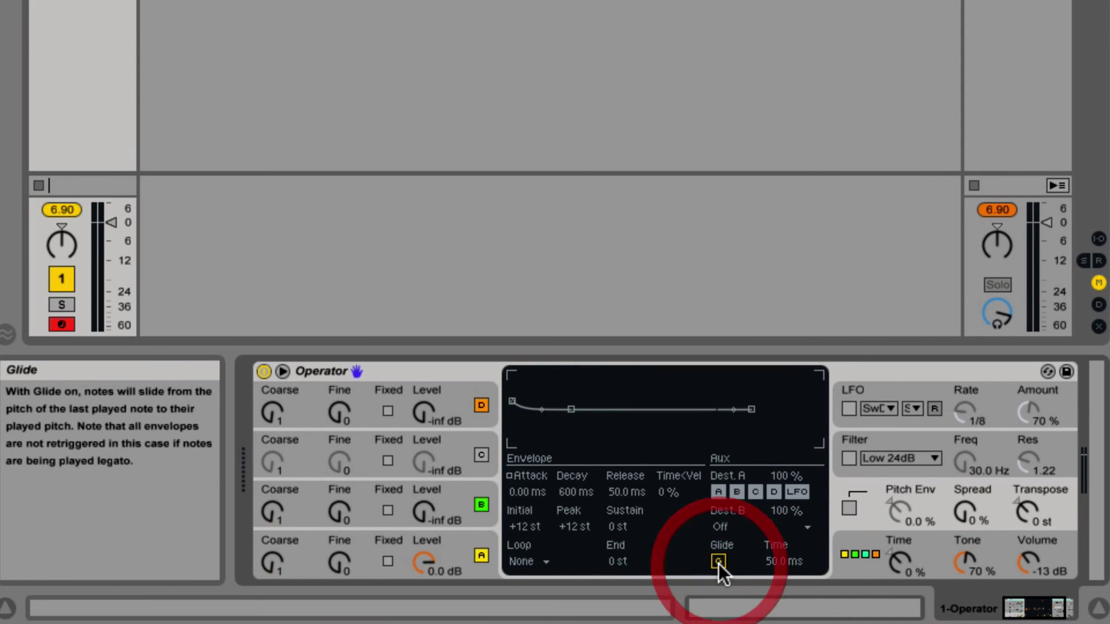
click(719, 561)
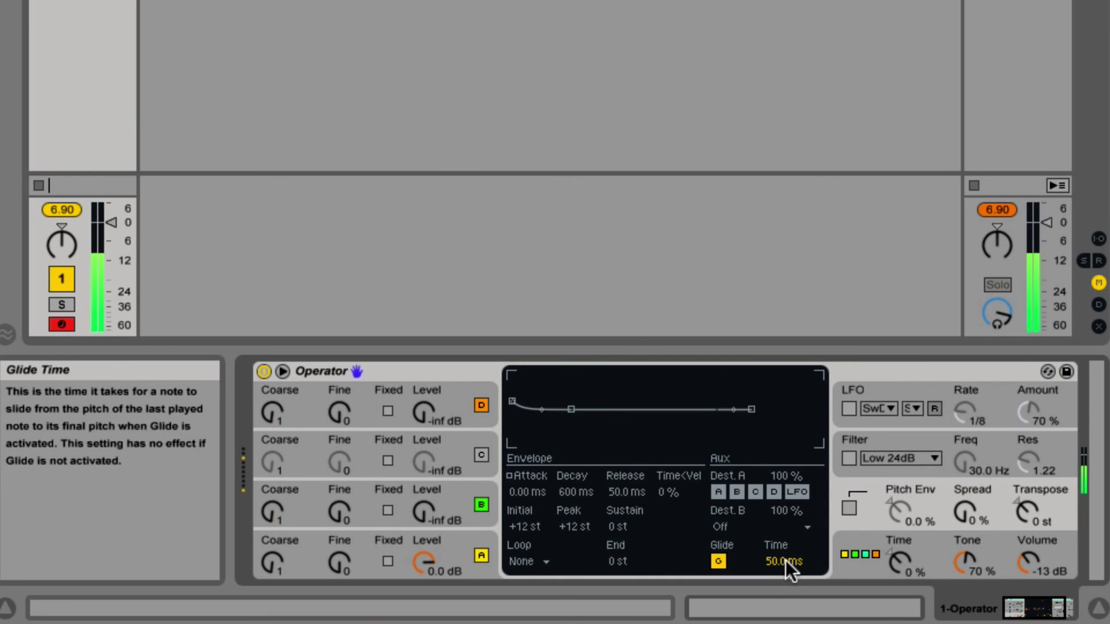
mouse_move(786, 561)
mouse_down()
mouse_move(789, 546)
mouse_move(800, 564)
mouse_up()
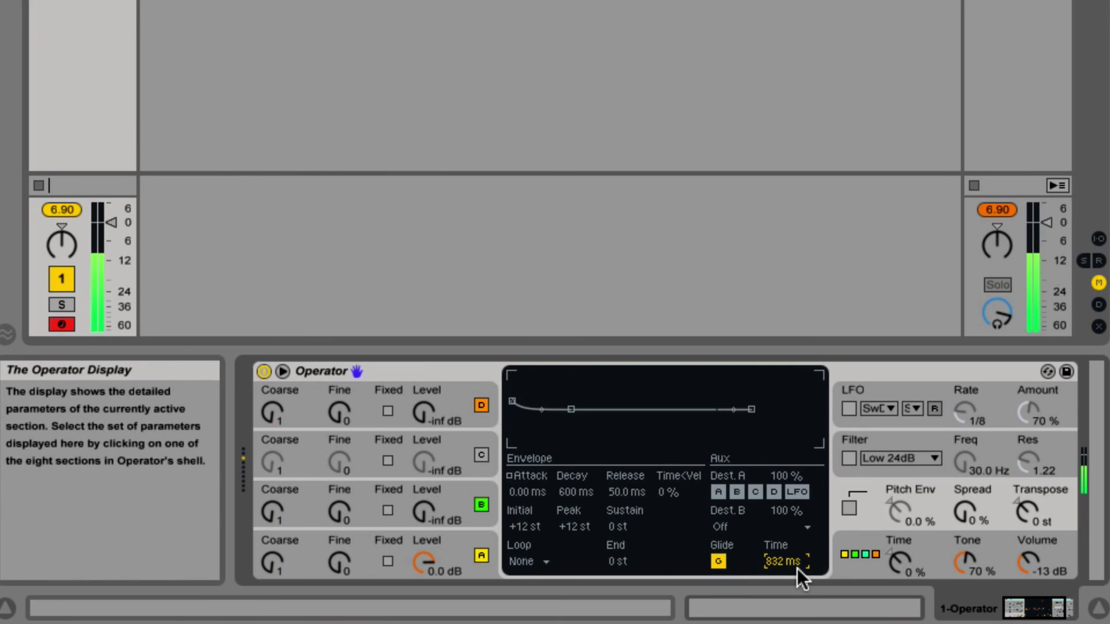
mouse_move(786, 563)
mouse_down()
mouse_move(786, 584)
mouse_move(778, 567)
mouse_up()
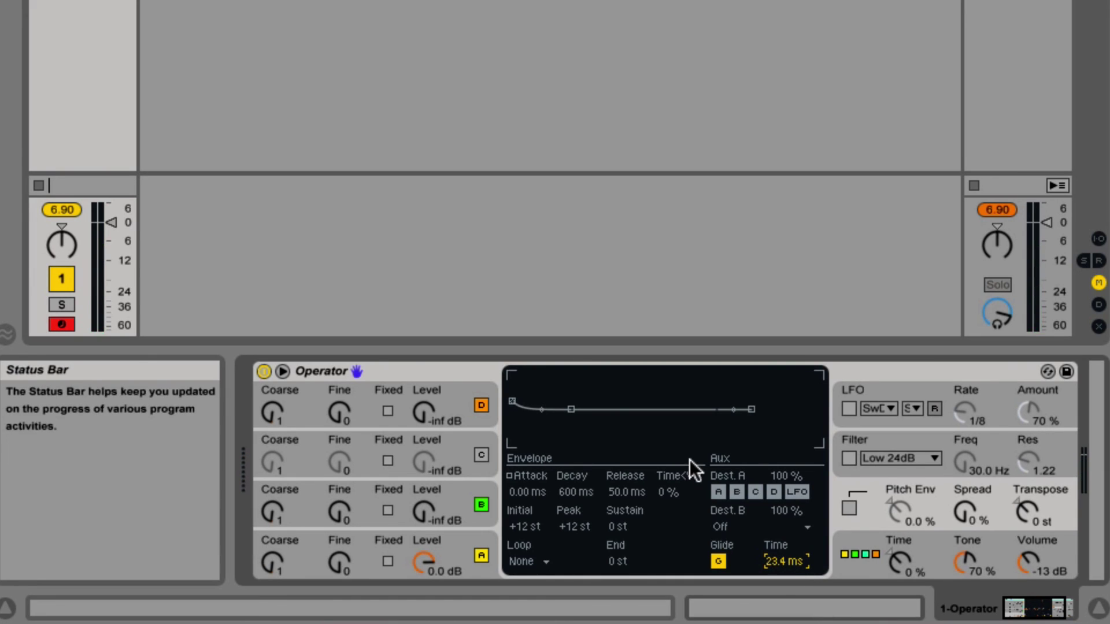